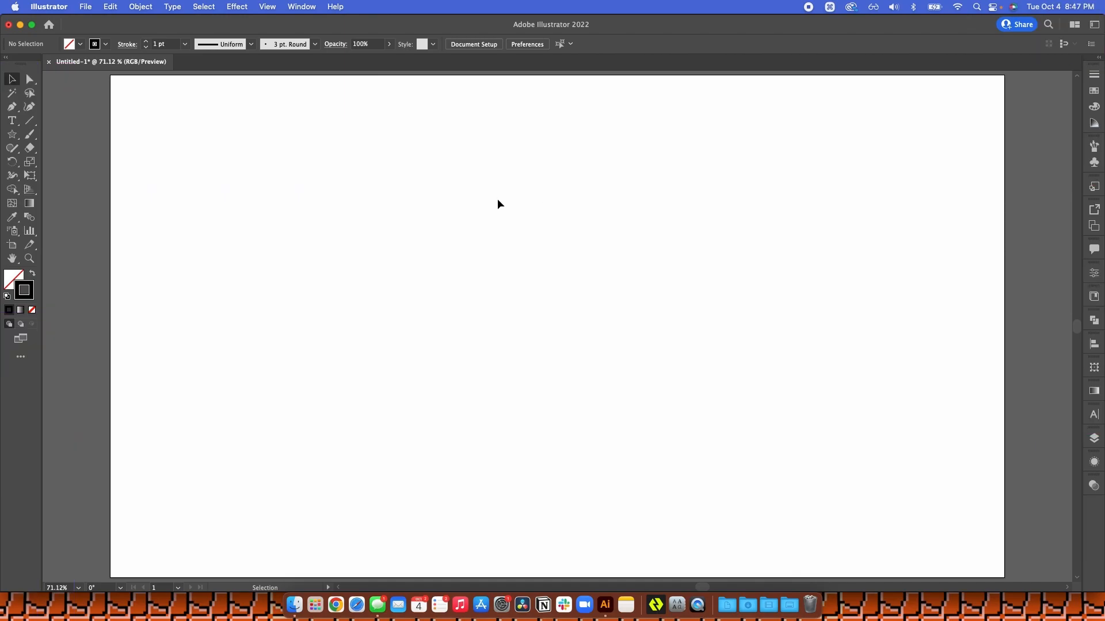
pyautogui.click(266, 6)
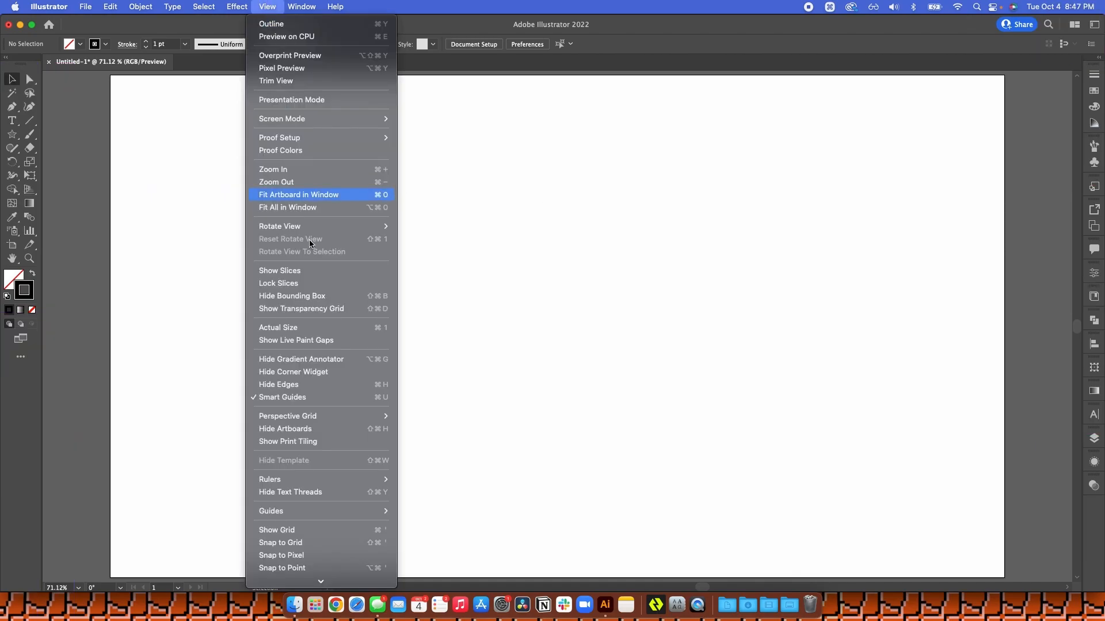
pyautogui.click(175, 368)
pyautogui.click(10, 281)
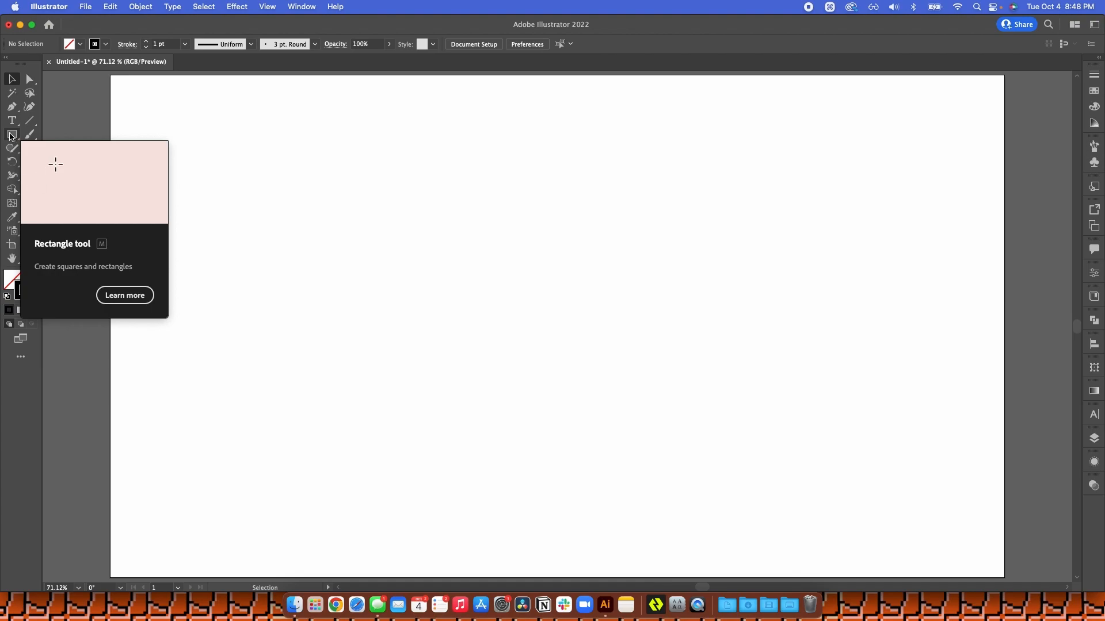
# - Draw an upright four-pointed star about 468 px wide and high in the upper middle of the artboard with the Star tool
pyautogui.click(10, 137)
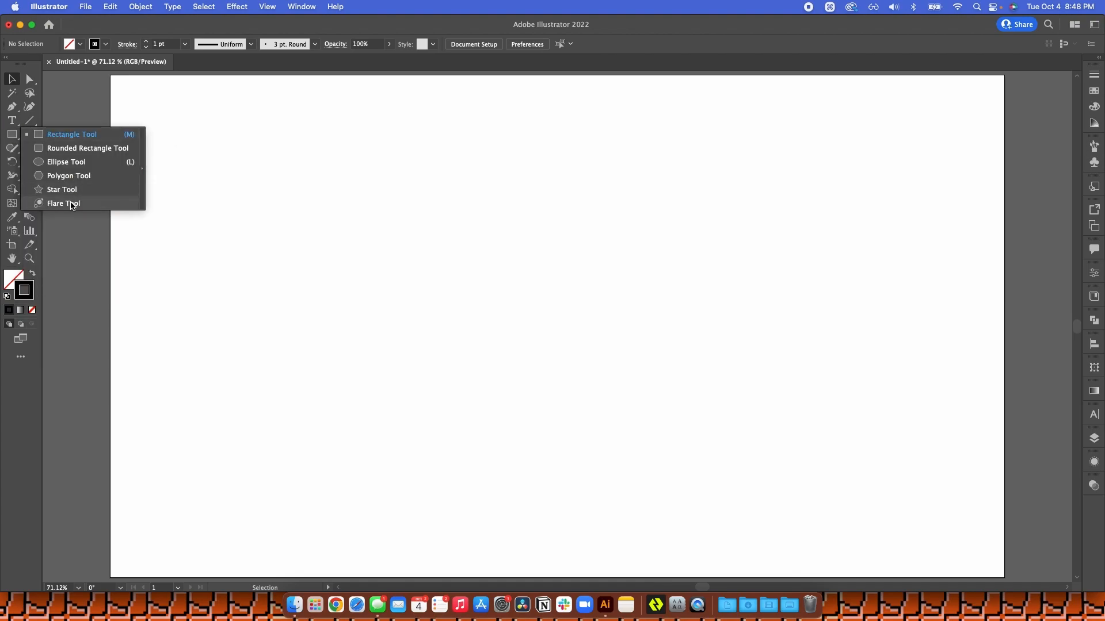
pyautogui.click(84, 194)
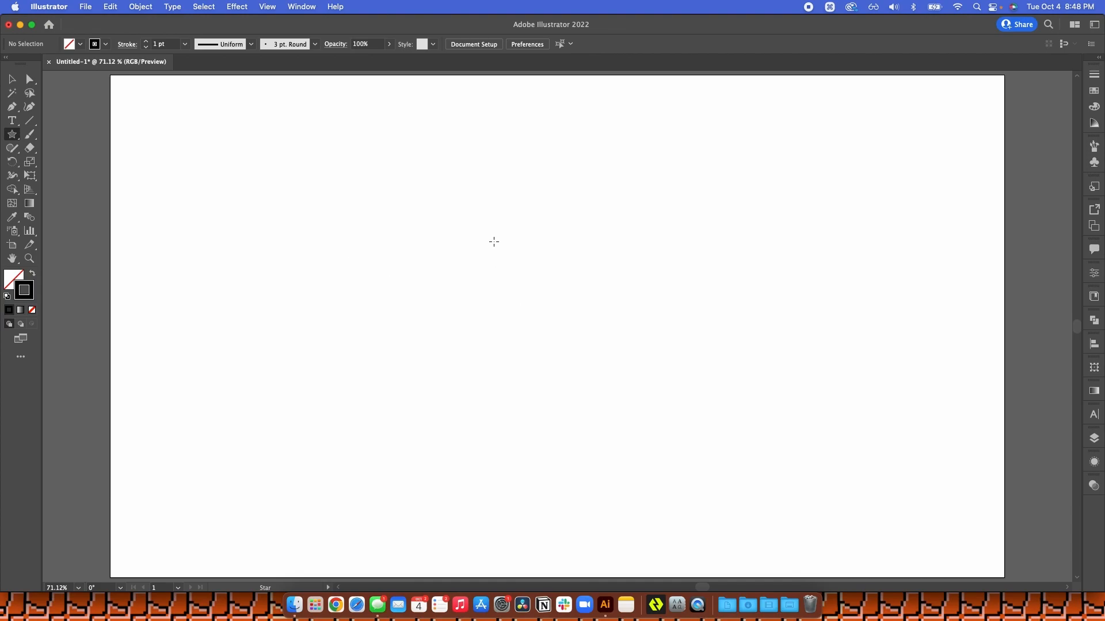
pyautogui.moveTo(494, 243); pyautogui.dragTo(565, 302)
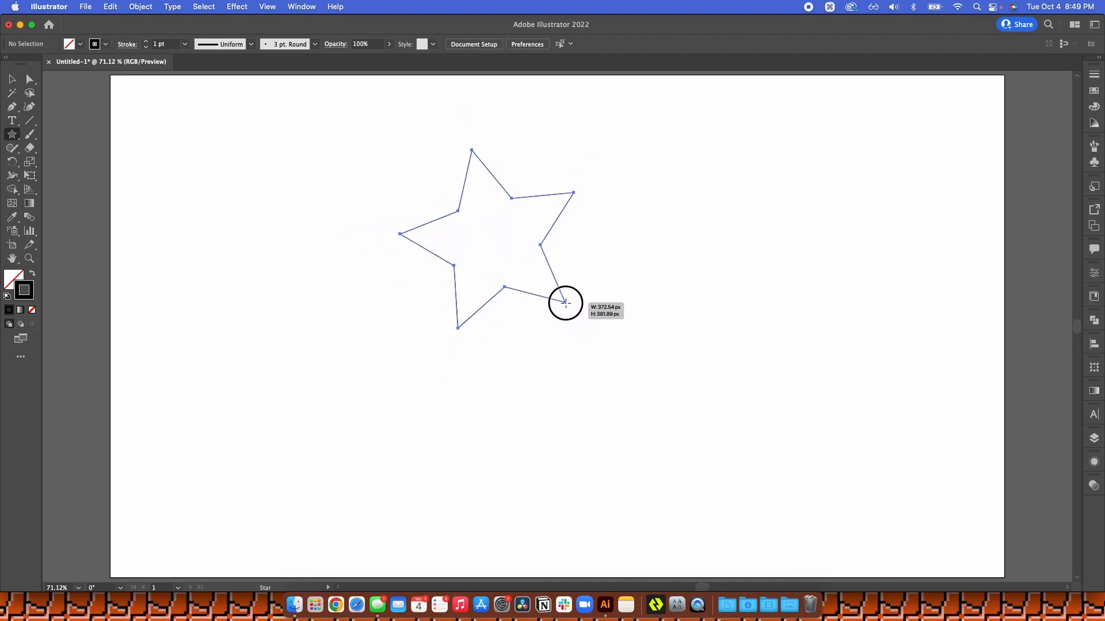
pyautogui.press('Down')
pyautogui.press('Up')
pyautogui.press('Up')
pyautogui.press('Down')
pyautogui.press('Up')
pyautogui.press('Down')
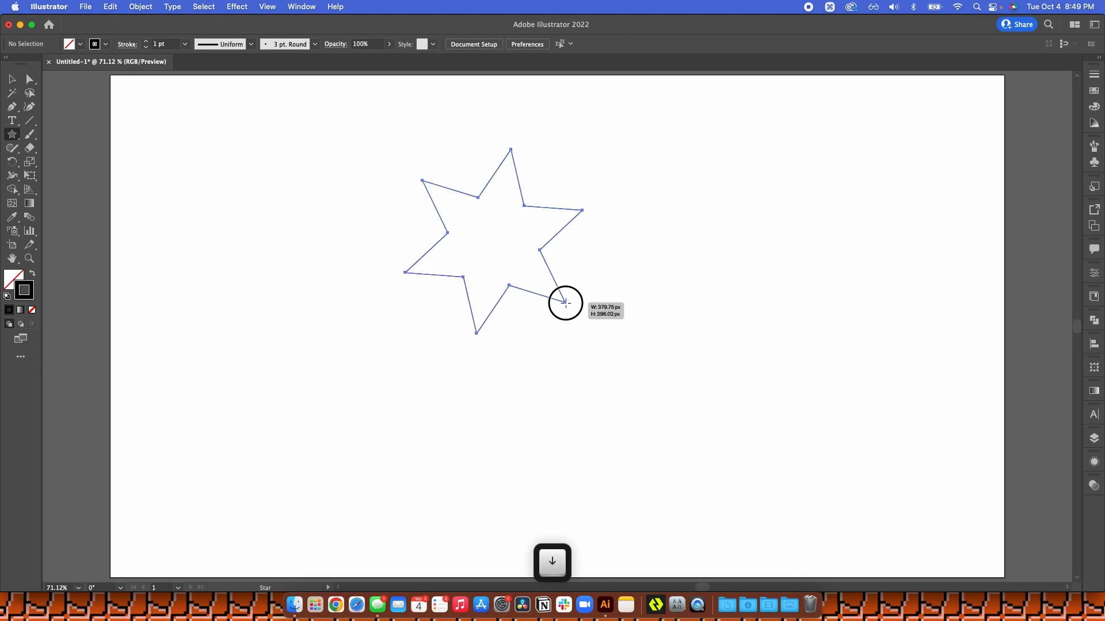
pyautogui.press('Down')
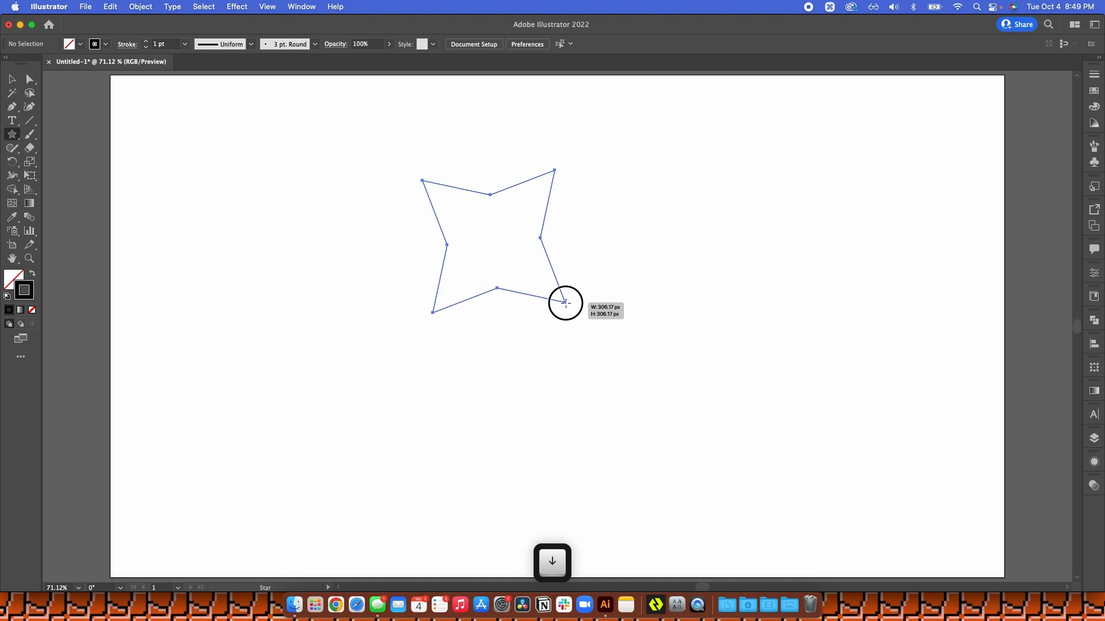
pyautogui.moveTo(566, 303)
pyautogui.mouseDown()
pyautogui.moveTo(562, 276)
pyautogui.moveTo(588, 298)
pyautogui.mouseUp()
pyautogui.press('shift')
# - Align the star to the artboard's horizontal and vertical center
pyautogui.press('v')
pyautogui.moveTo(276, 141); pyautogui.dragTo(714, 386)
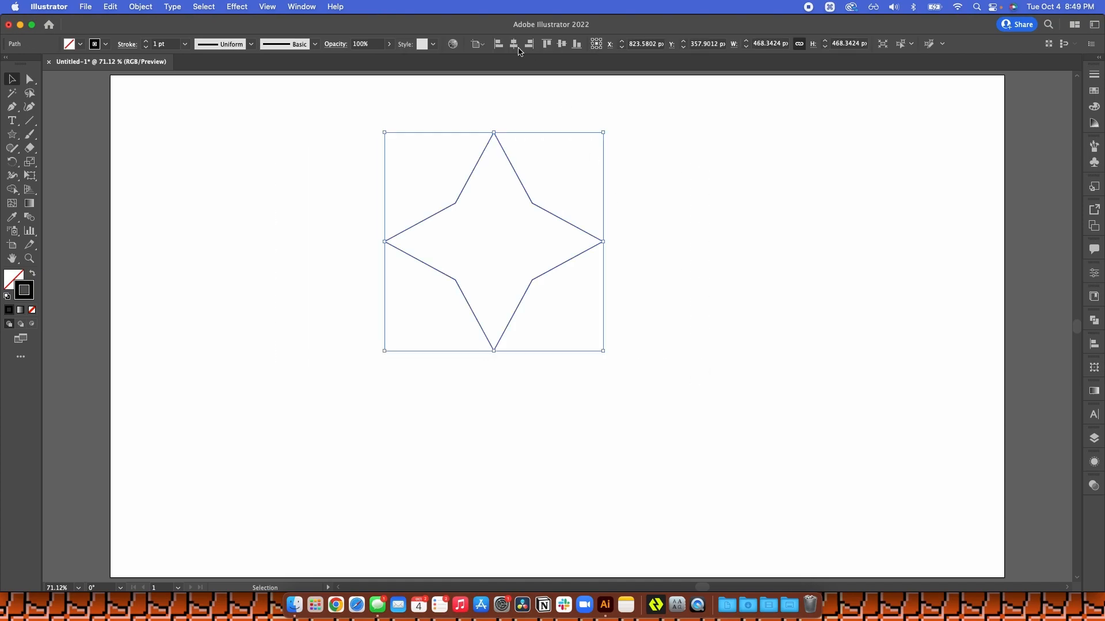
pyautogui.click(480, 44)
pyautogui.click(502, 84)
pyautogui.click(513, 45)
pyautogui.click(561, 44)
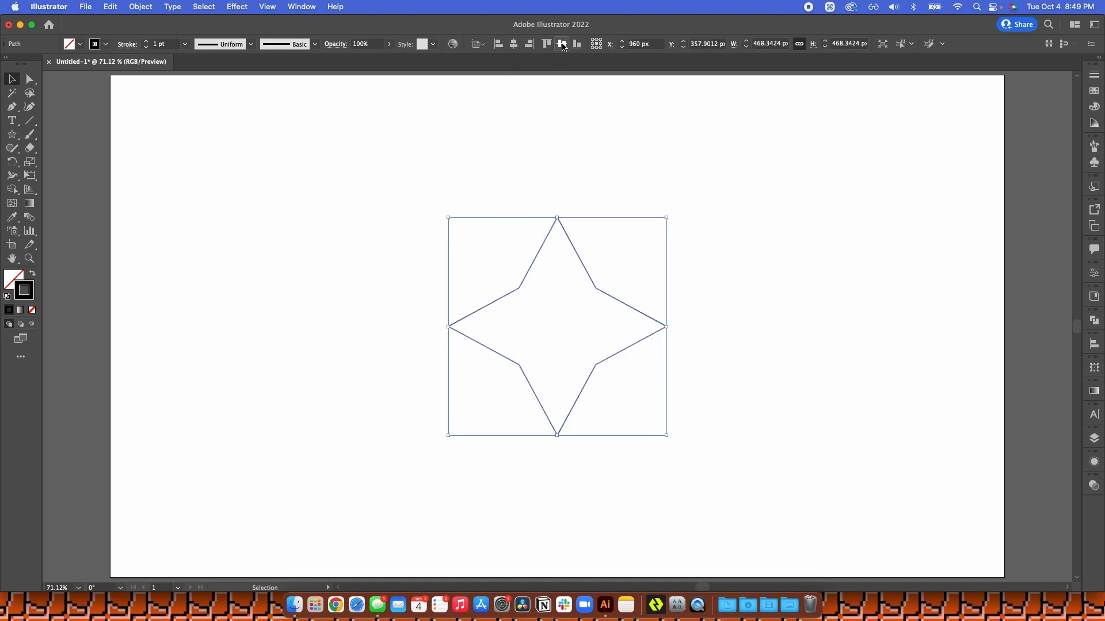
pyautogui.click(767, 265)
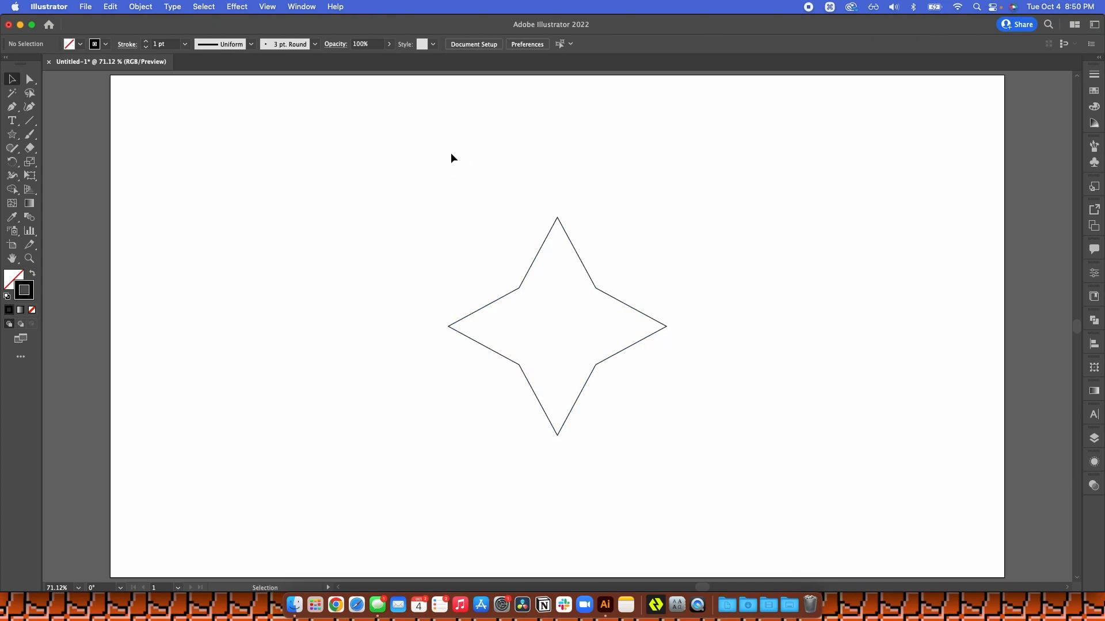
# - Round the star's four outer tips slightly and its four inner corners to a radius of about 416 px
pyautogui.press('a')
pyautogui.moveTo(530, 197); pyautogui.dragTo(597, 231)
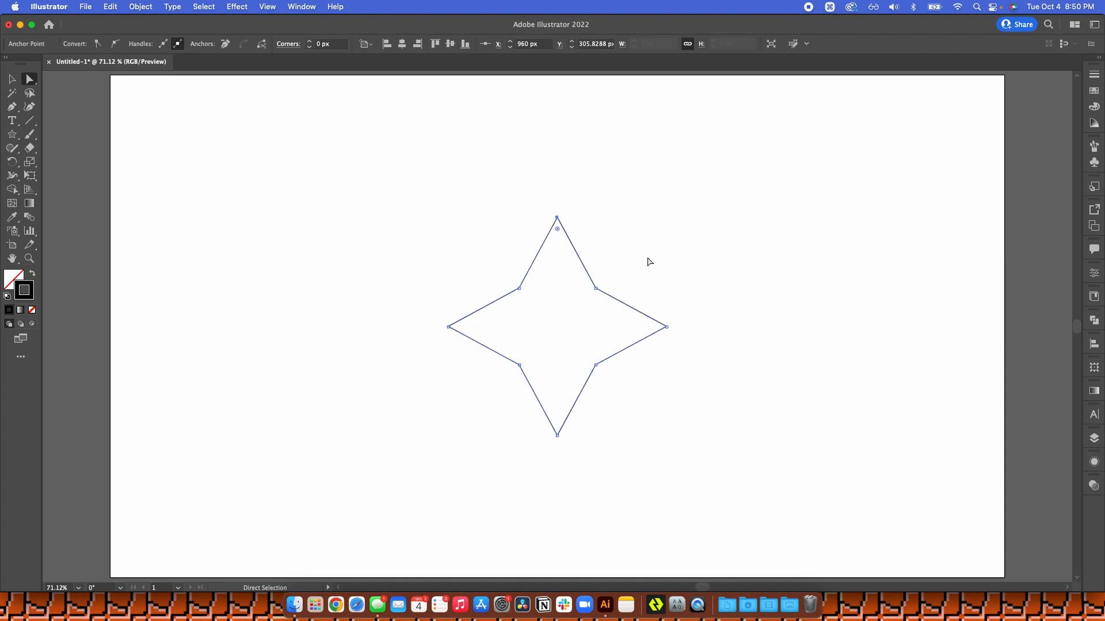
pyautogui.keyDown('shift'); pyautogui.moveTo(656, 293); pyautogui.dragTo(683, 382); pyautogui.keyUp('shift')
pyautogui.keyDown('shift'); pyautogui.moveTo(534, 473); pyautogui.dragTo(614, 412); pyautogui.keyUp('shift')
pyautogui.keyDown('shift'); pyautogui.moveTo(391, 385); pyautogui.dragTo(476, 284); pyautogui.keyUp('shift')
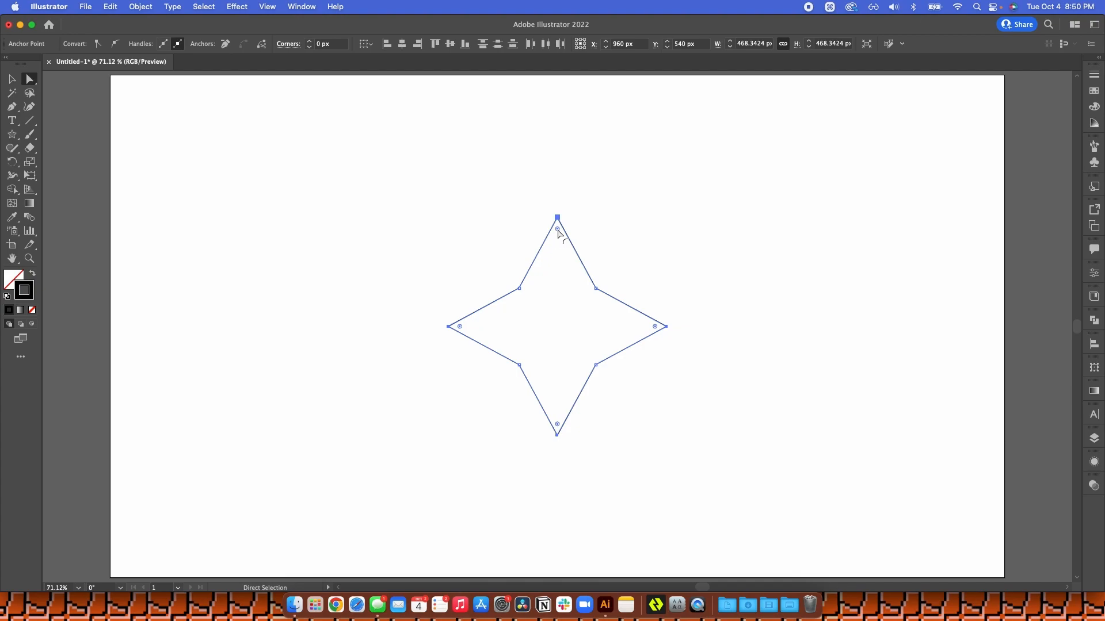
pyautogui.moveTo(557, 231); pyautogui.dragTo(558, 247)
pyautogui.click(486, 251)
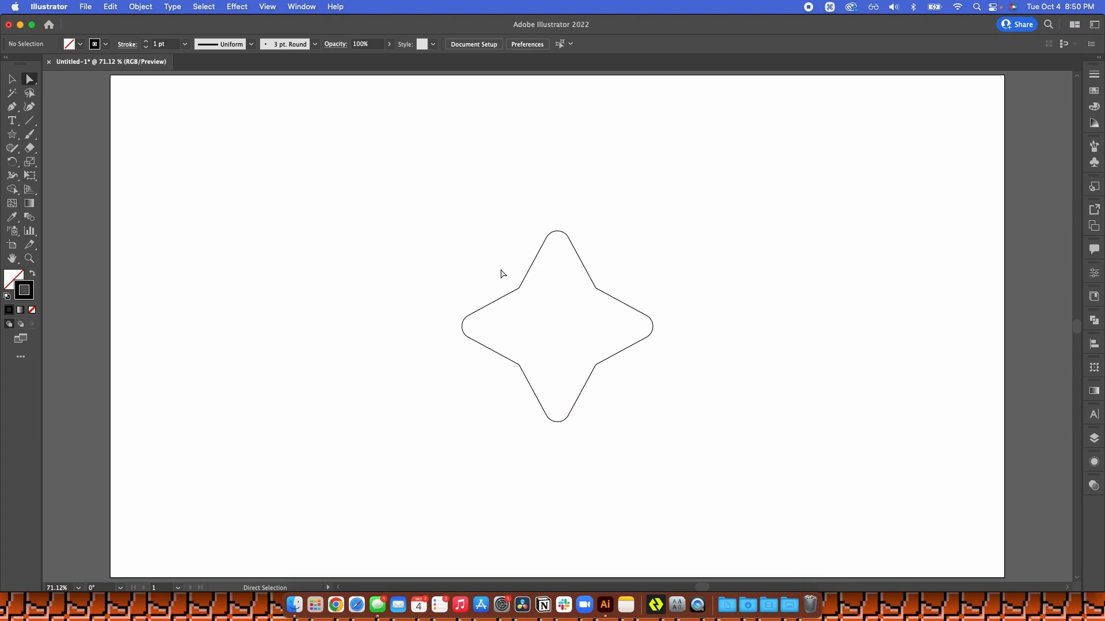
pyautogui.moveTo(506, 275); pyautogui.dragTo(607, 374)
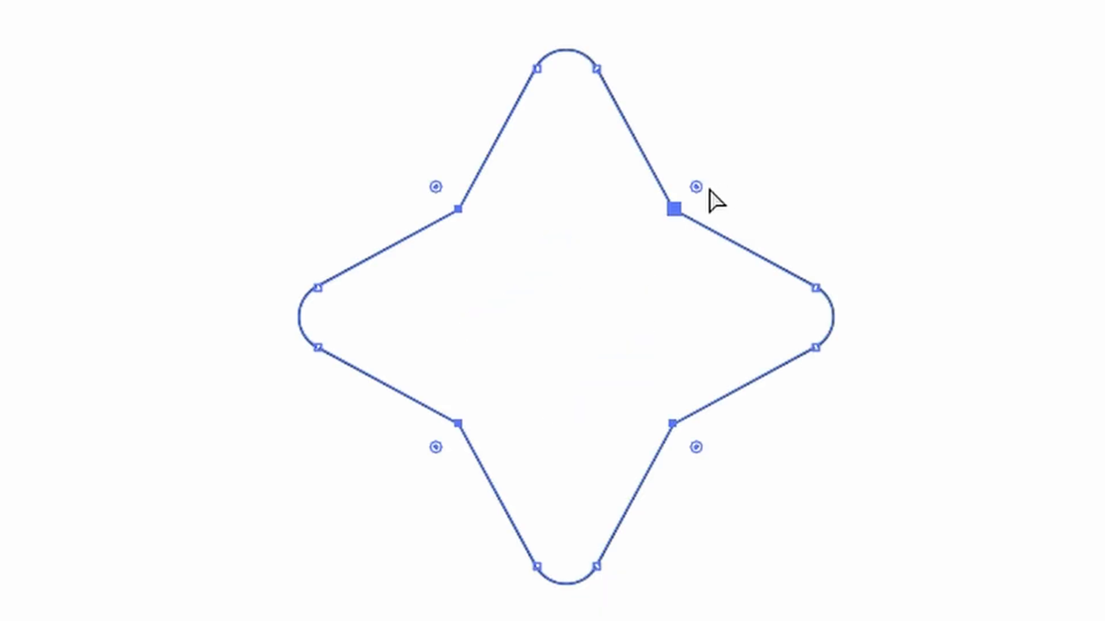
pyautogui.moveTo(699, 185); pyautogui.dragTo(789, 174)
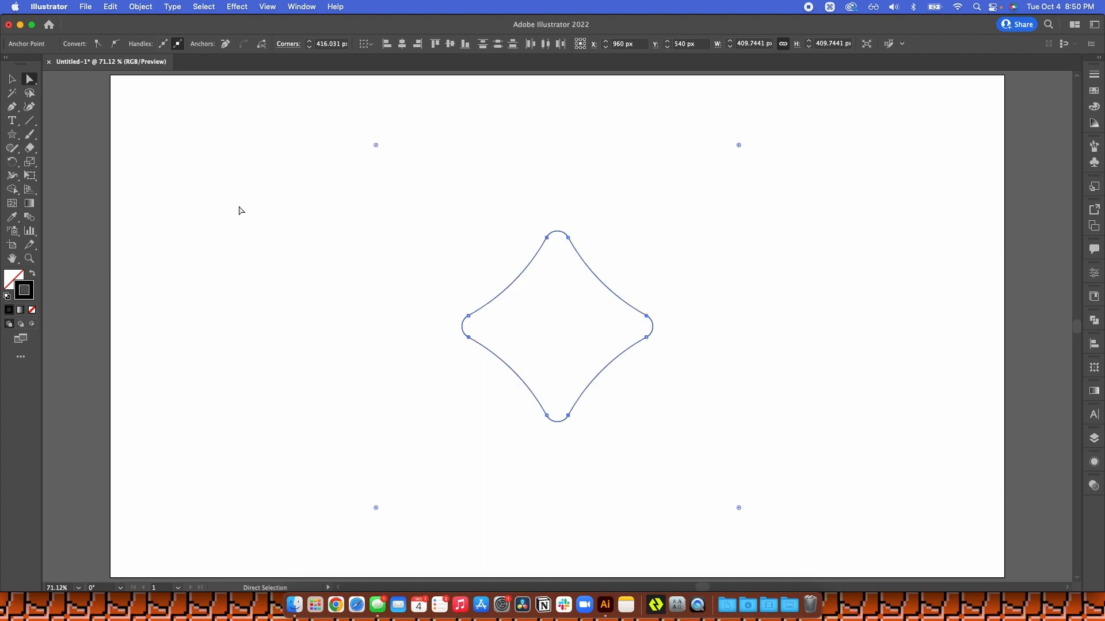
# - Scale the rounded star up proportionally from its center to about 636 px wide and high
pyautogui.press('v')
pyautogui.moveTo(358, 477); pyautogui.dragTo(760, 220)
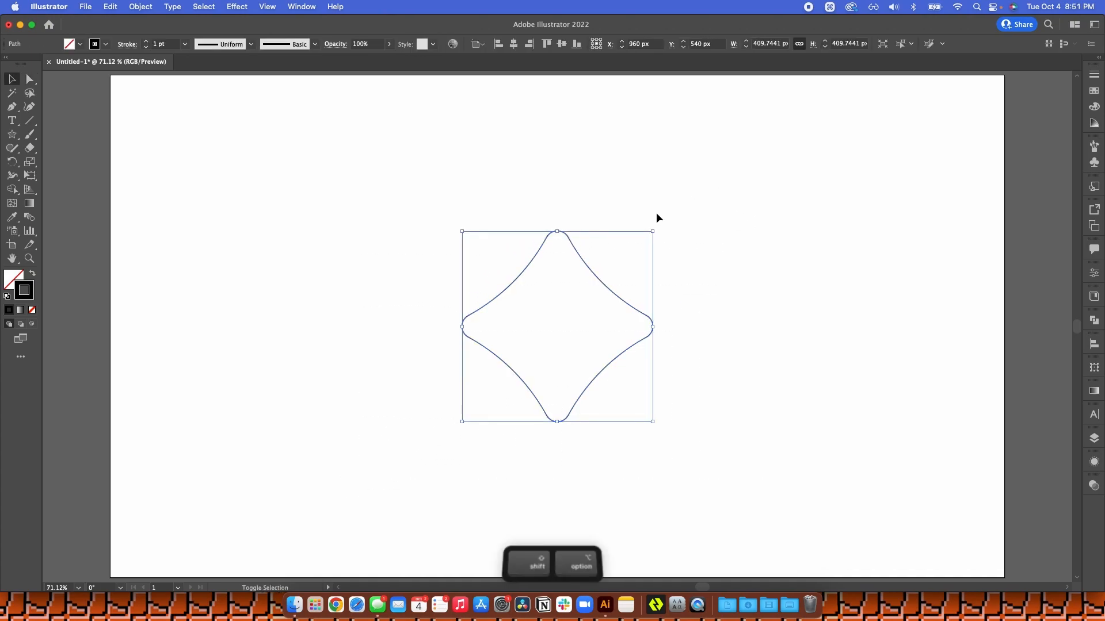
pyautogui.moveTo(654, 230); pyautogui.dragTo(710, 177)
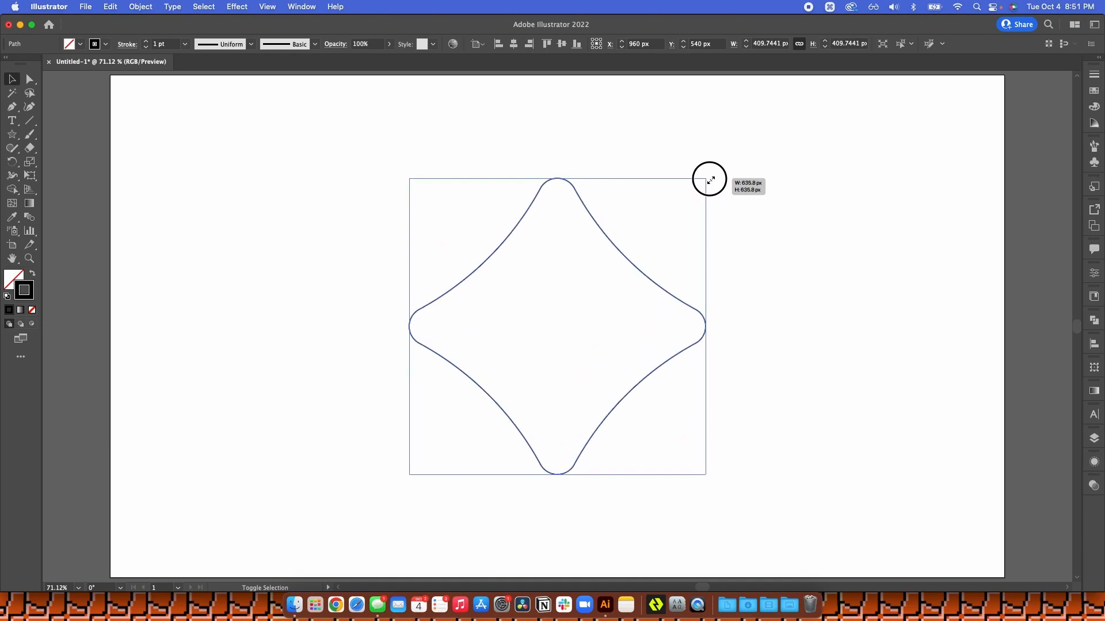
pyautogui.click(777, 185)
# - Make a copy of the star rotated 5° about its center point
pyautogui.moveTo(784, 177); pyautogui.dragTo(367, 409)
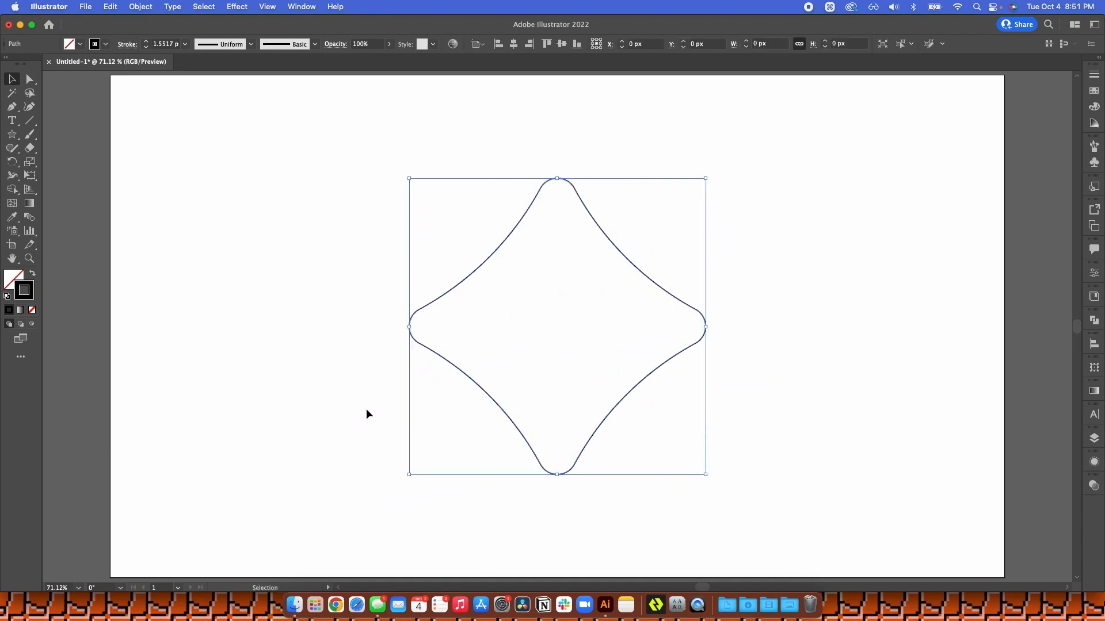
pyautogui.press('r')
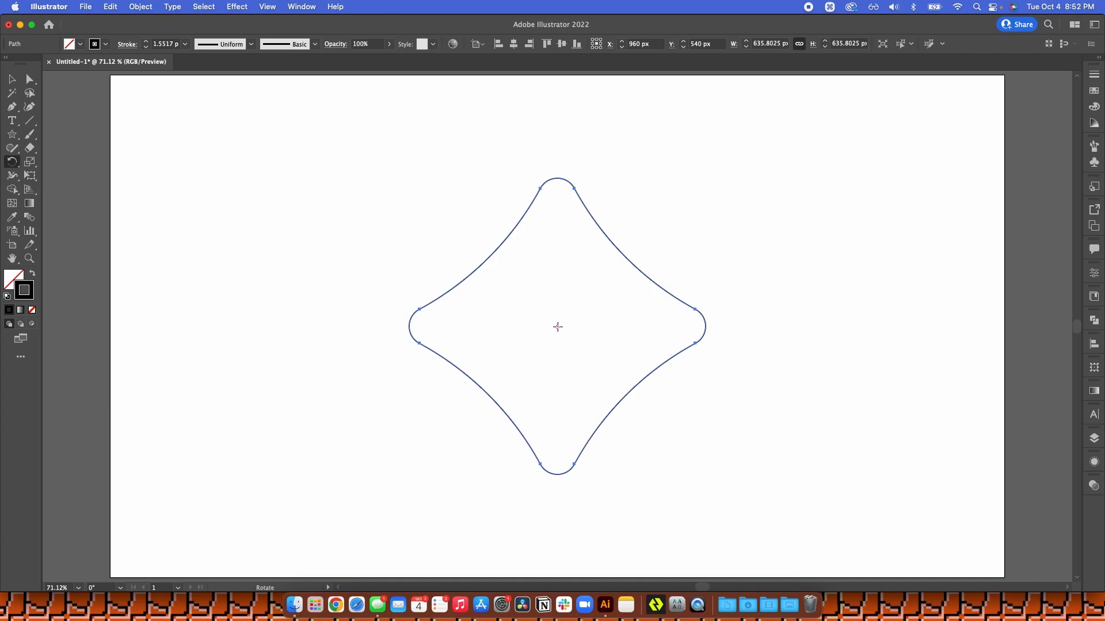
pyautogui.press('alt')
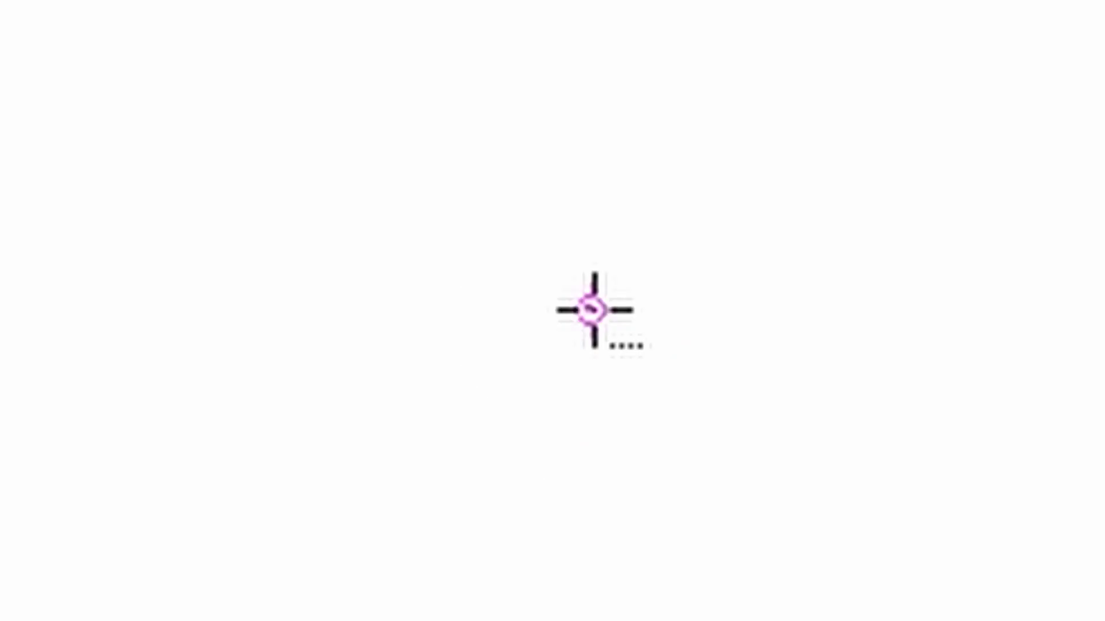
pyautogui.keyDown('alt'); pyautogui.click(595, 310); pyautogui.keyUp('alt')
pyautogui.moveTo(249, 390); pyautogui.dragTo(817, 148)
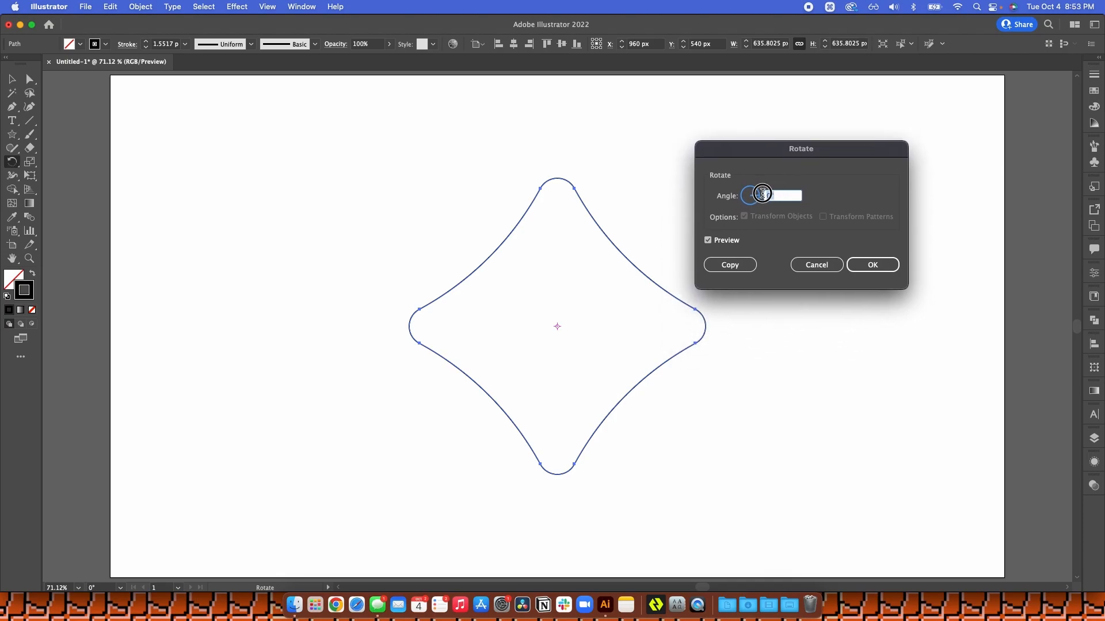
pyautogui.write('5')
pyautogui.click(739, 267)
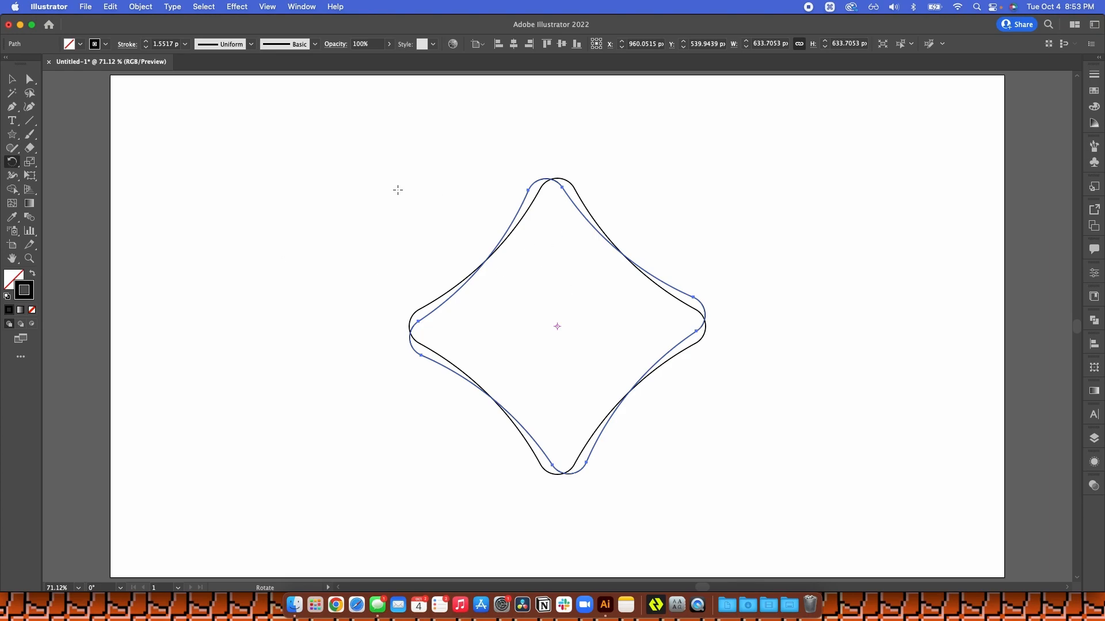
# - Repeat the rotated copy until the overlapping stars form a complete ring pattern
pyautogui.press('super+d')
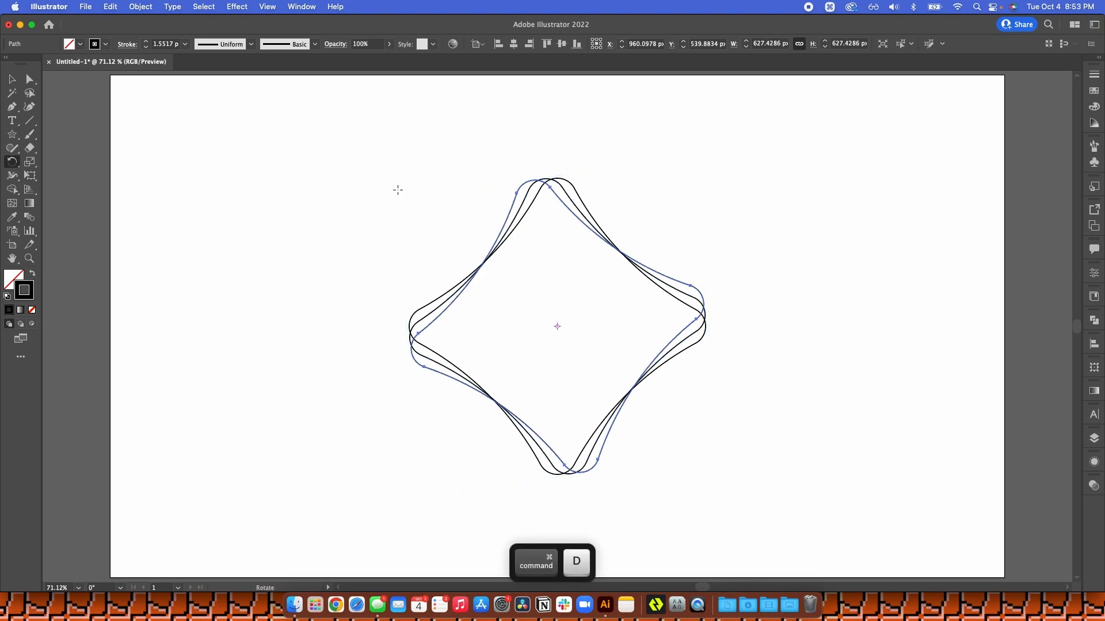
pyautogui.press('super+d')
pyautogui.press('super+d')
pyautogui.press('super+d')
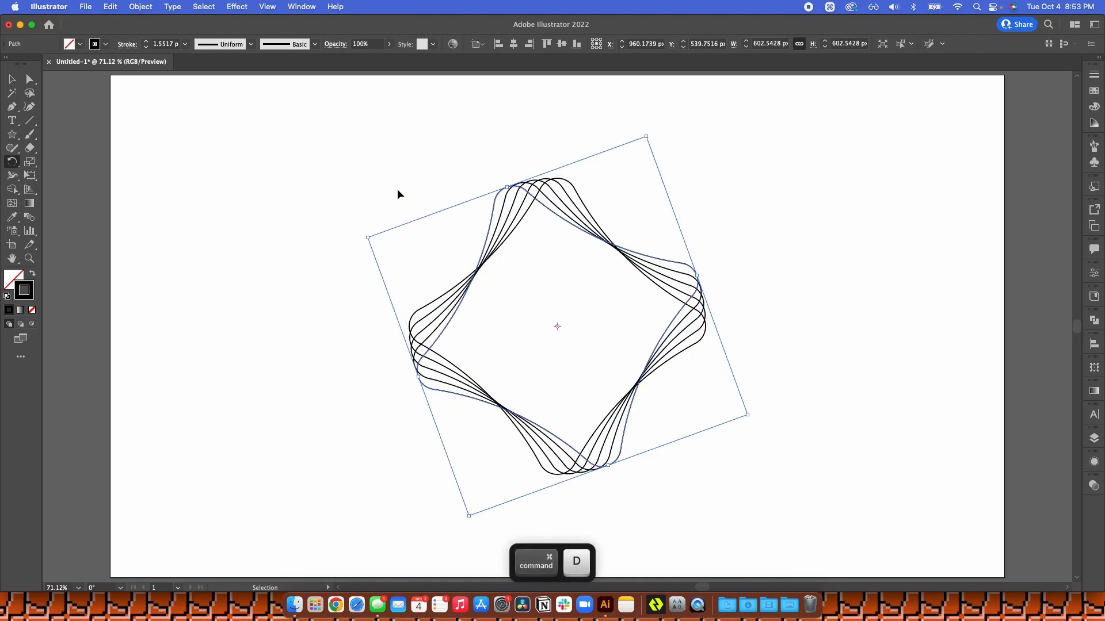
pyautogui.press('super+d')
pyautogui.press('super+d')
pyautogui.press('super+d')
pyautogui.press('super+d')
pyautogui.press('super+d')
pyautogui.press('super+d')
pyautogui.press('super+d')
pyautogui.press('super+d')
pyautogui.press('super+d')
pyautogui.press('super+d')
pyautogui.press('super+d')
pyautogui.press('super+d')
pyautogui.press('super+d')
pyautogui.press('super+d')
pyautogui.press('super+d')
pyautogui.press('super+d')
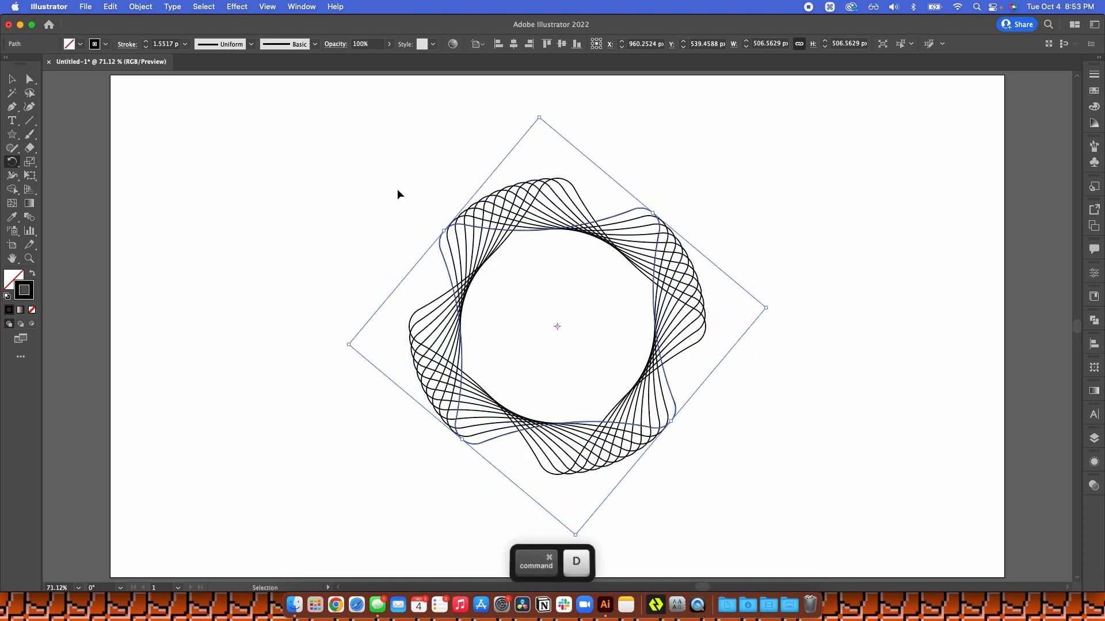
pyautogui.press('shift+super+a')
pyautogui.press('v')
# - Select all the rotated star copies and group them
pyautogui.moveTo(363, 134); pyautogui.dragTo(813, 509)
pyautogui.click(312, 215)
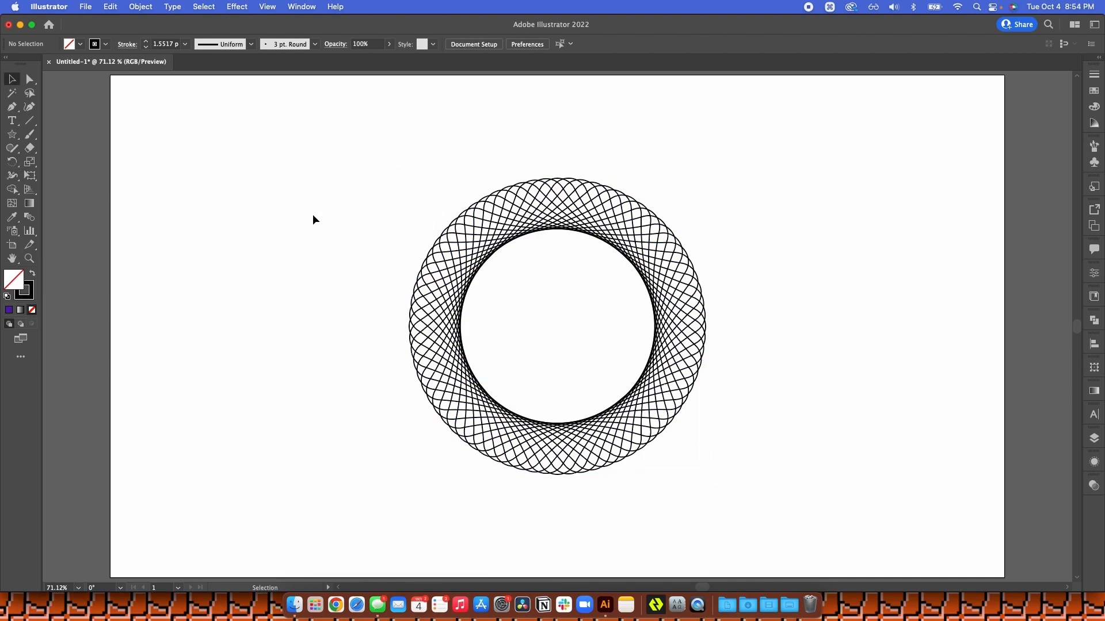
pyautogui.press('super+a')
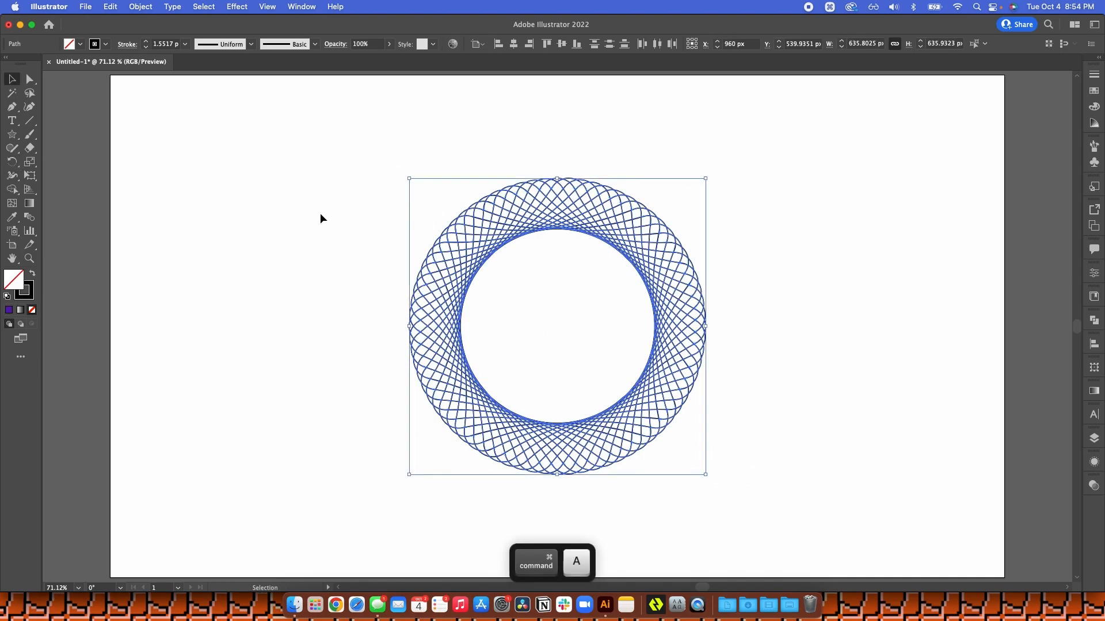
pyautogui.press('super+g')
# - Try moving the grouped ring up and to the right, and undo the move
pyautogui.click(323, 209)
pyautogui.moveTo(566, 220); pyautogui.dragTo(595, 187)
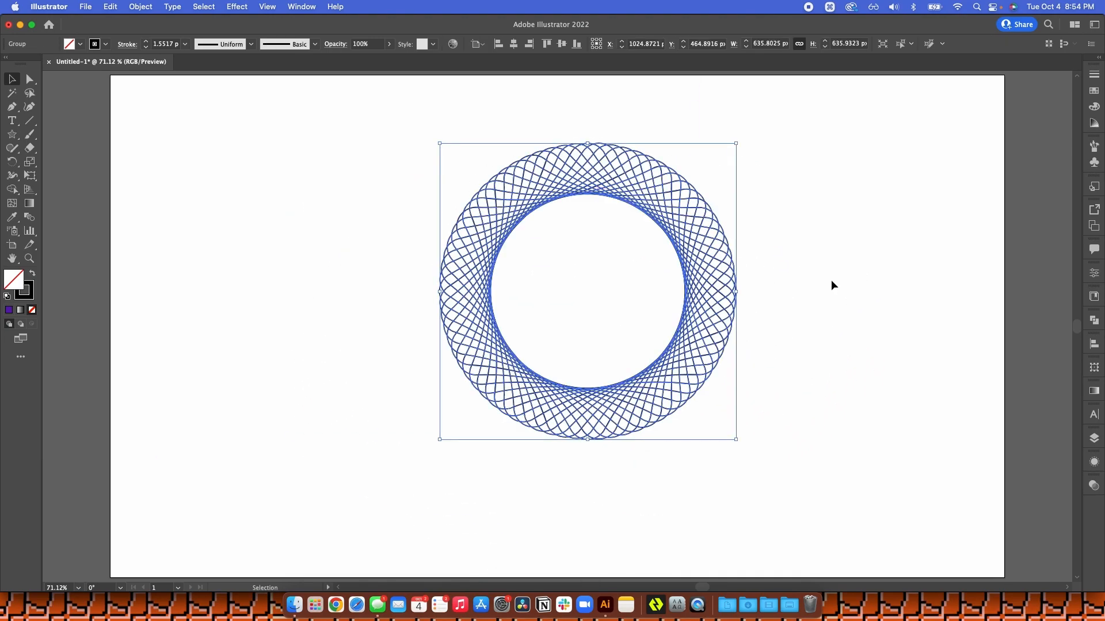
pyautogui.press('super+z')
# - Create a new layer and place it below Layer 1, which holds the ring
pyautogui.click(1094, 439)
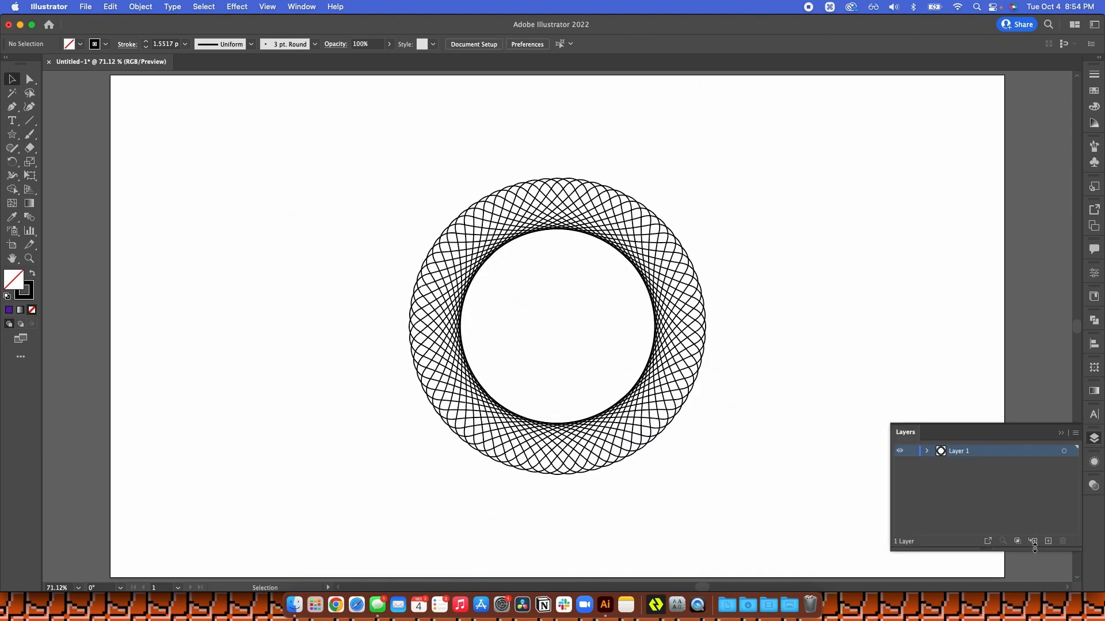
pyautogui.click(1048, 542)
pyautogui.moveTo(981, 459); pyautogui.dragTo(954, 469)
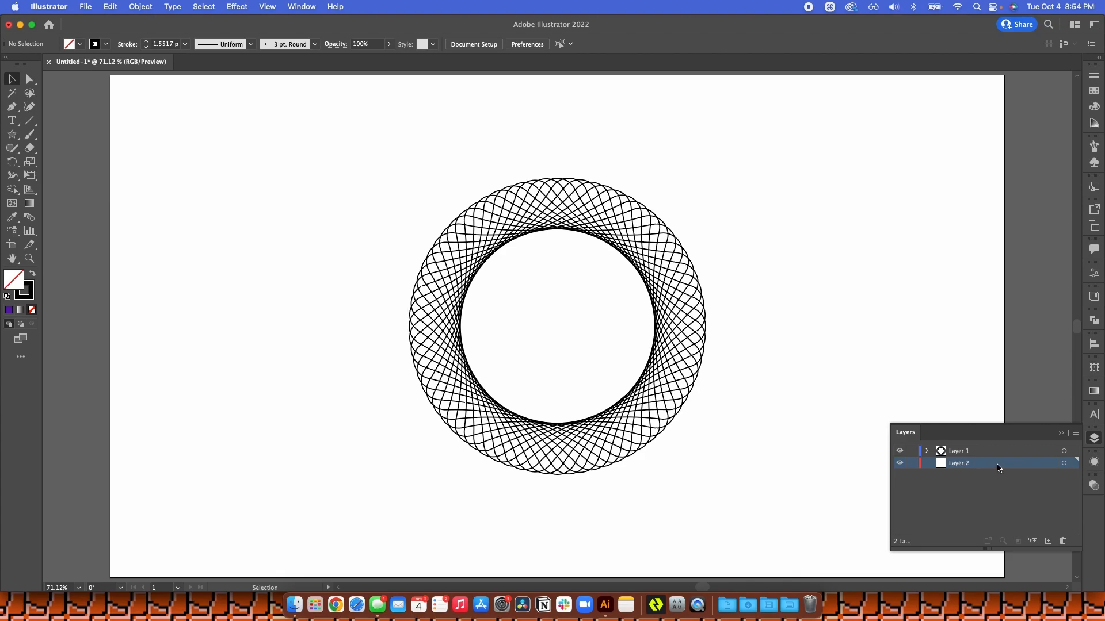
pyautogui.click(1060, 433)
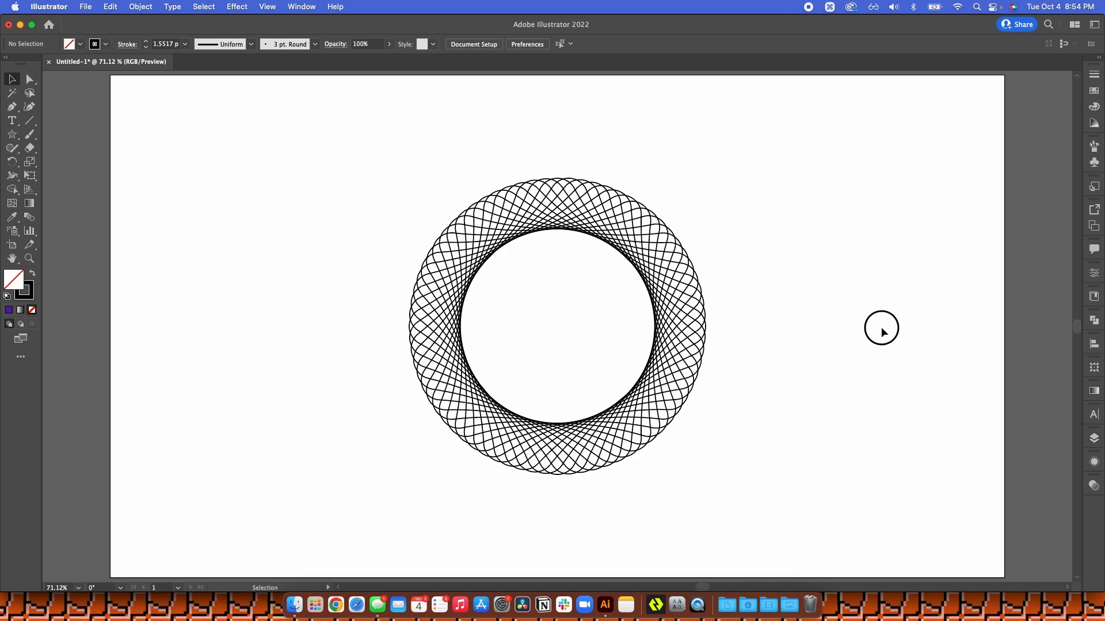
# - Create a rectangle 1920 px wide and 1080 px high on Layer 2
pyautogui.press('m')
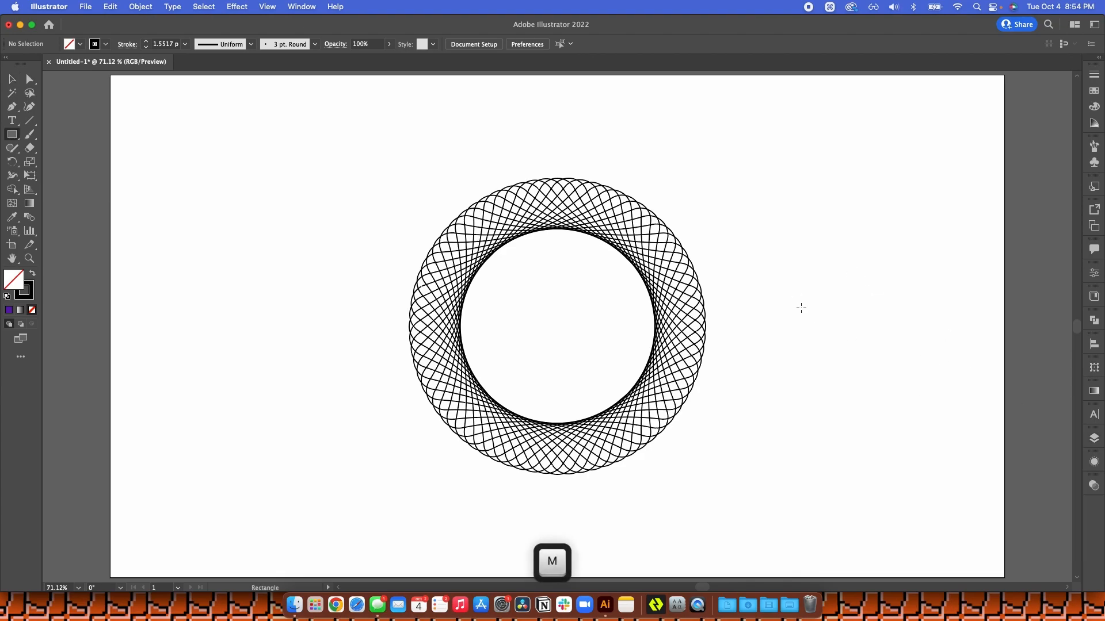
pyautogui.click(787, 304)
pyautogui.write('1920')
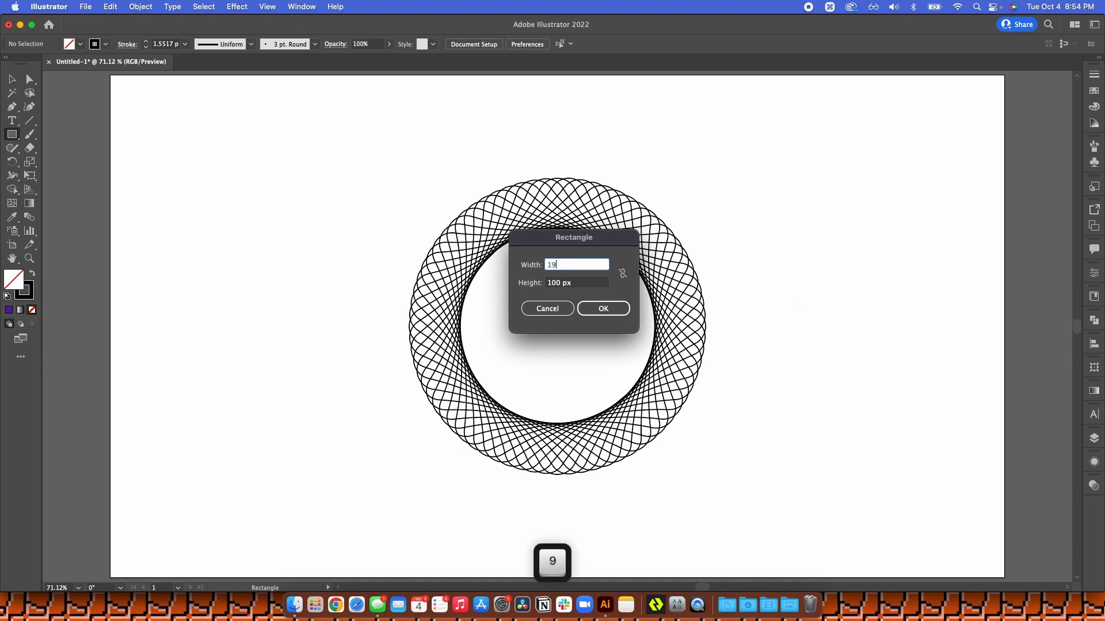
pyautogui.press('Tab')
pyautogui.write('1080')
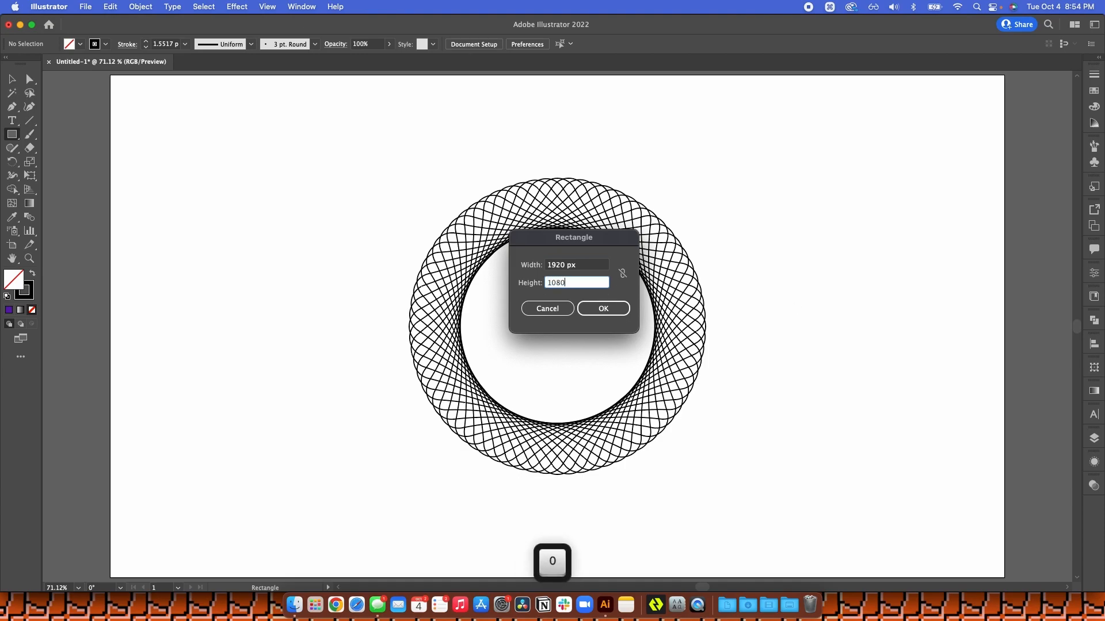
pyautogui.press('Return')
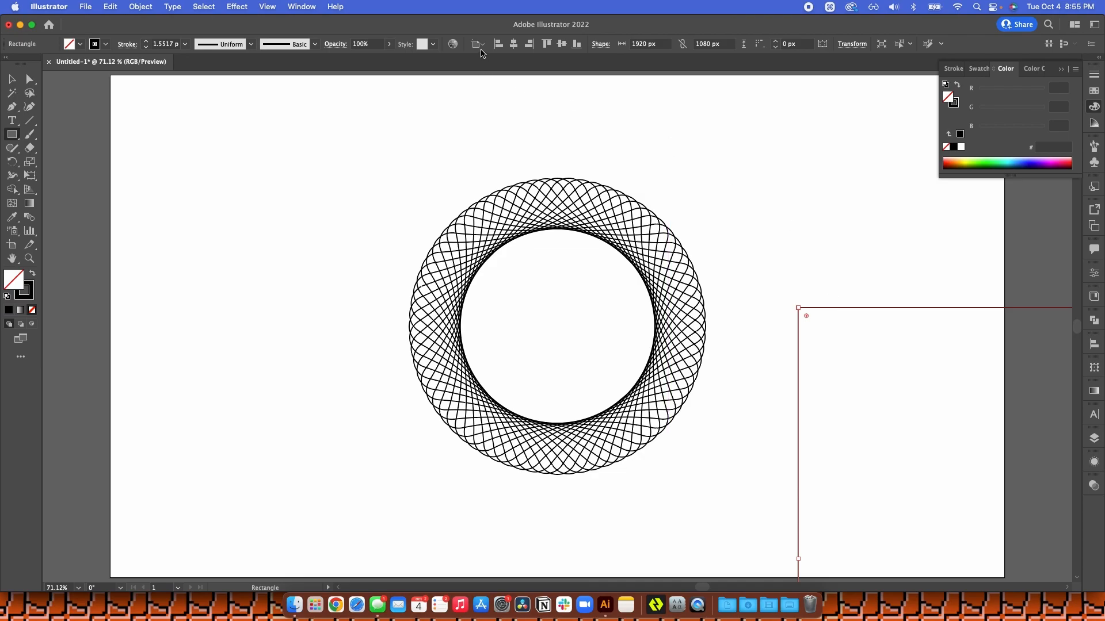
# - Center the rectangle horizontally and vertically on the artboard, and give it a 581baf purple fill with no stroke
pyautogui.click(514, 43)
pyautogui.click(562, 44)
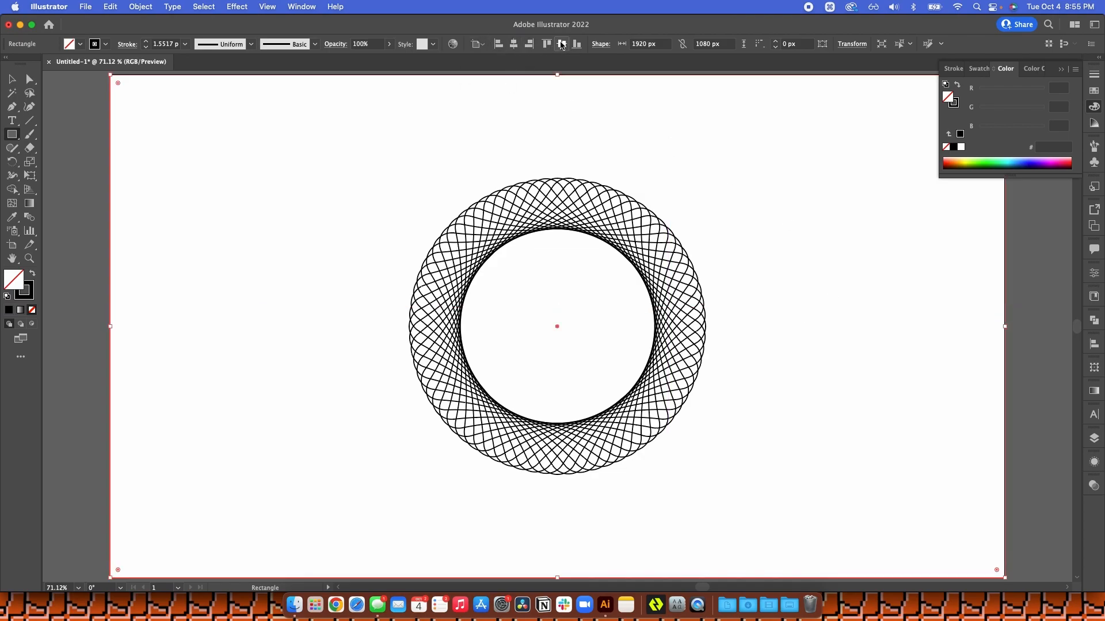
pyautogui.click(32, 275)
pyautogui.doubleClick(15, 283)
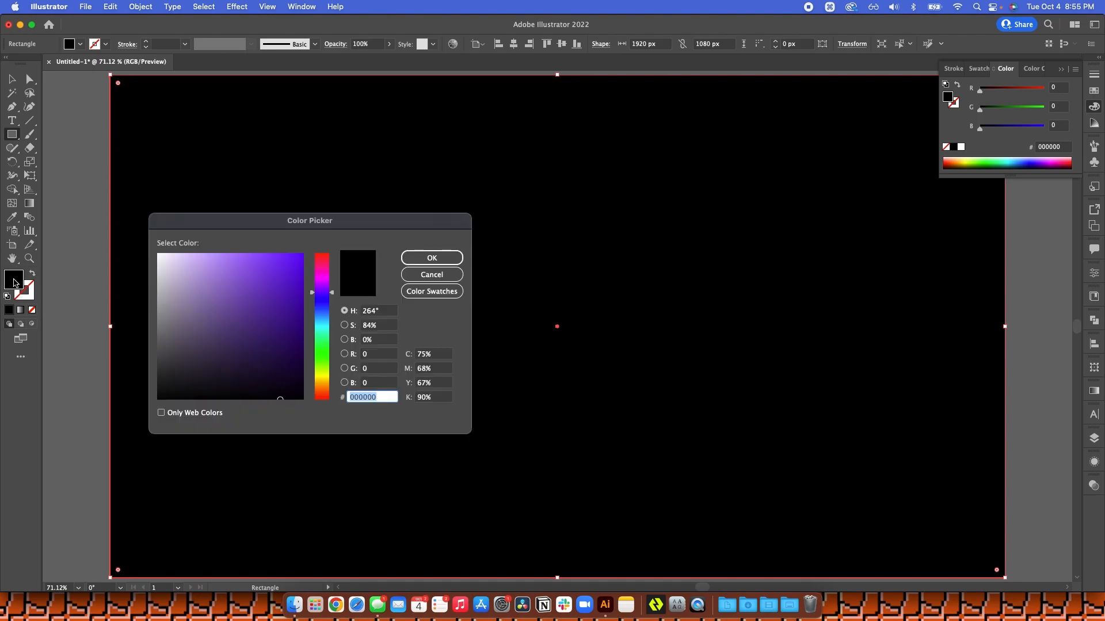
pyautogui.write('581baf')
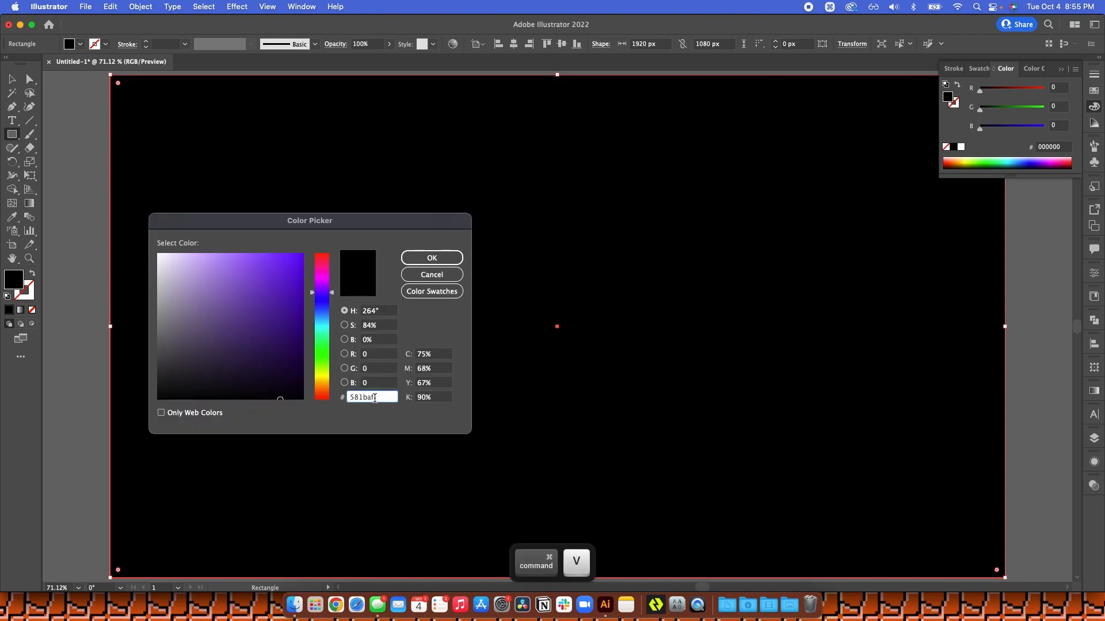
pyautogui.click(425, 258)
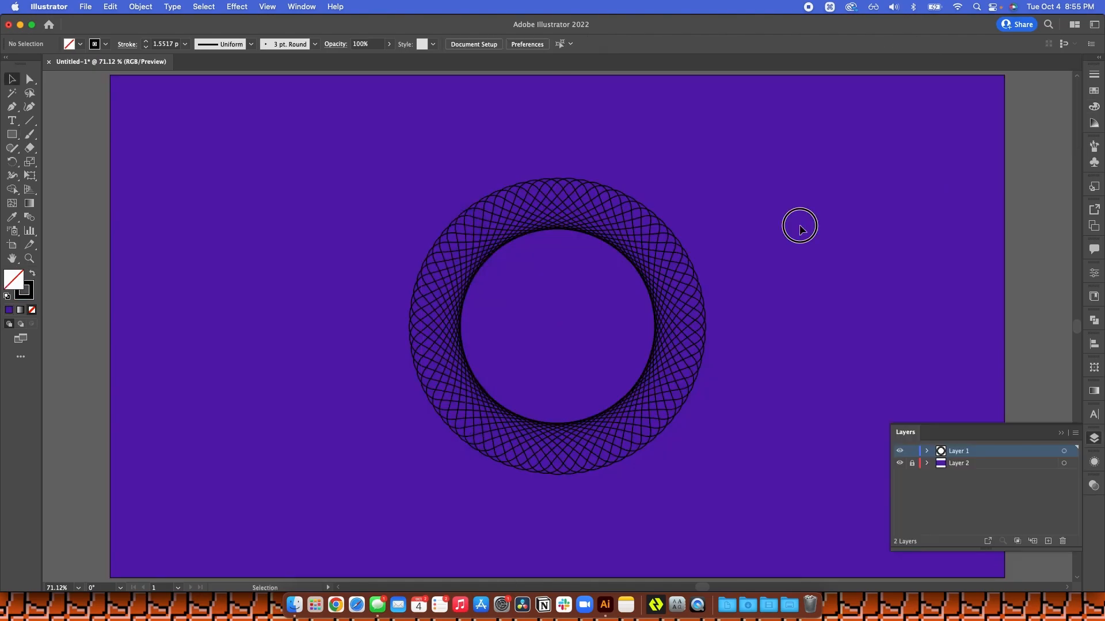
# - Select the whole ring of line copies and apply a linear gradient to its stroke
pyautogui.moveTo(799, 226); pyautogui.dragTo(347, 502)
pyautogui.press('F6')
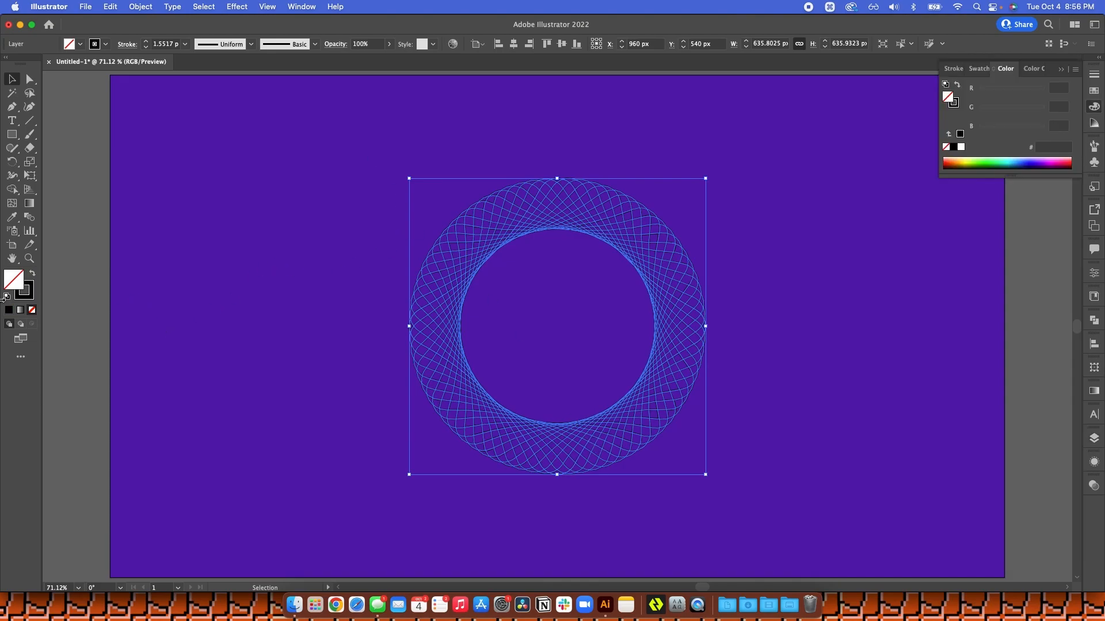
pyautogui.click(23, 298)
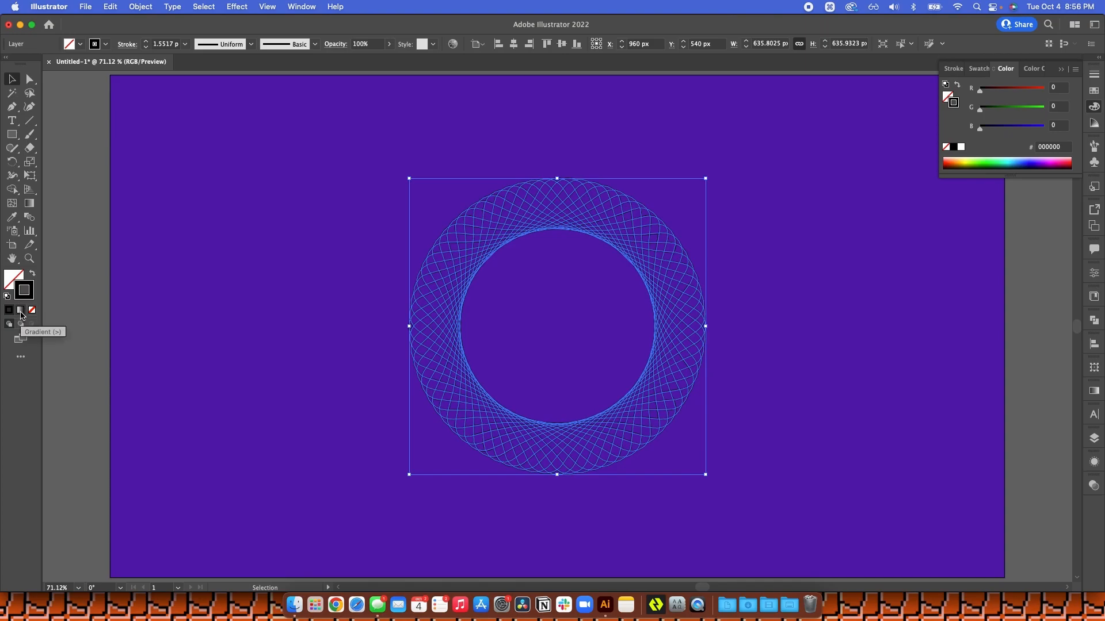
pyautogui.click(20, 315)
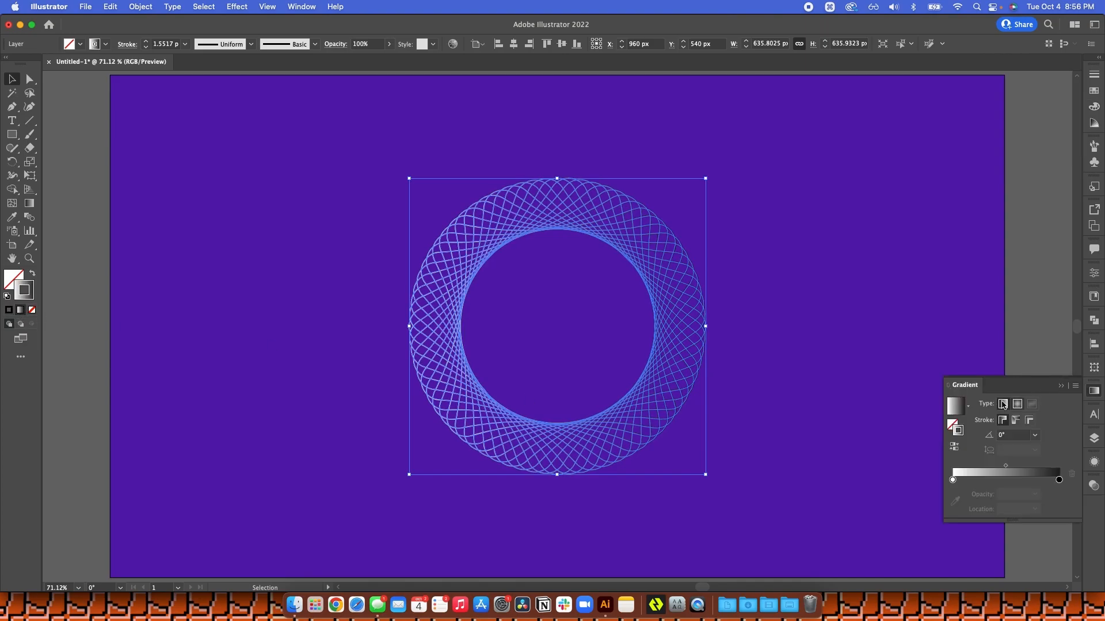
# - Set the stroke gradient's 0% stop to the yellow swatch and its 100% stop to the cyan swatch
pyautogui.click(953, 480)
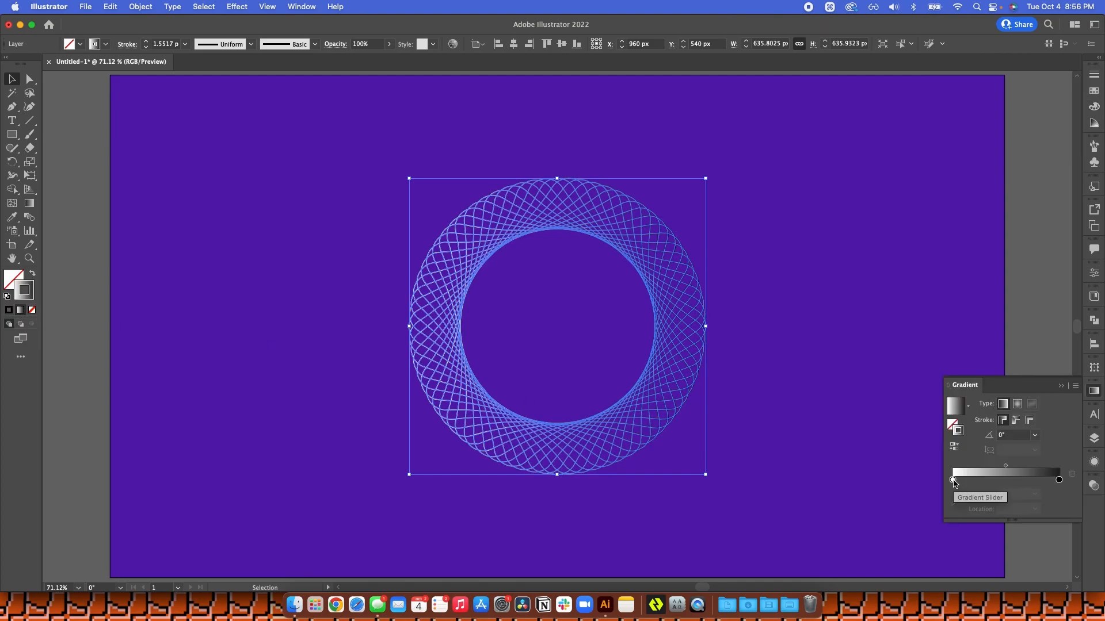
pyautogui.doubleClick(953, 480)
pyautogui.click(911, 377)
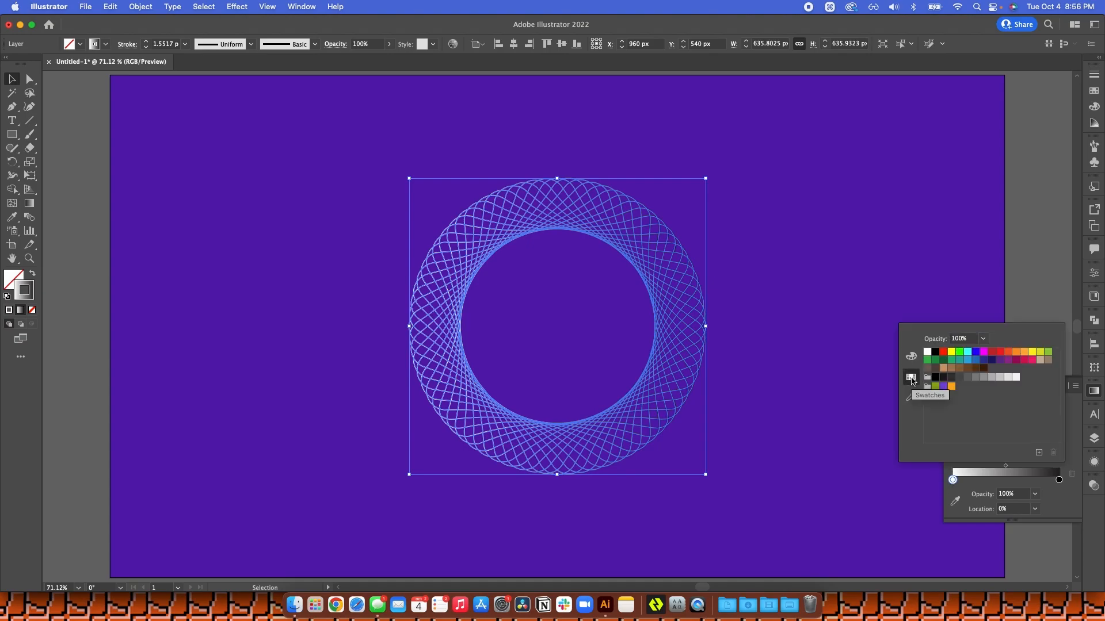
pyautogui.click(952, 353)
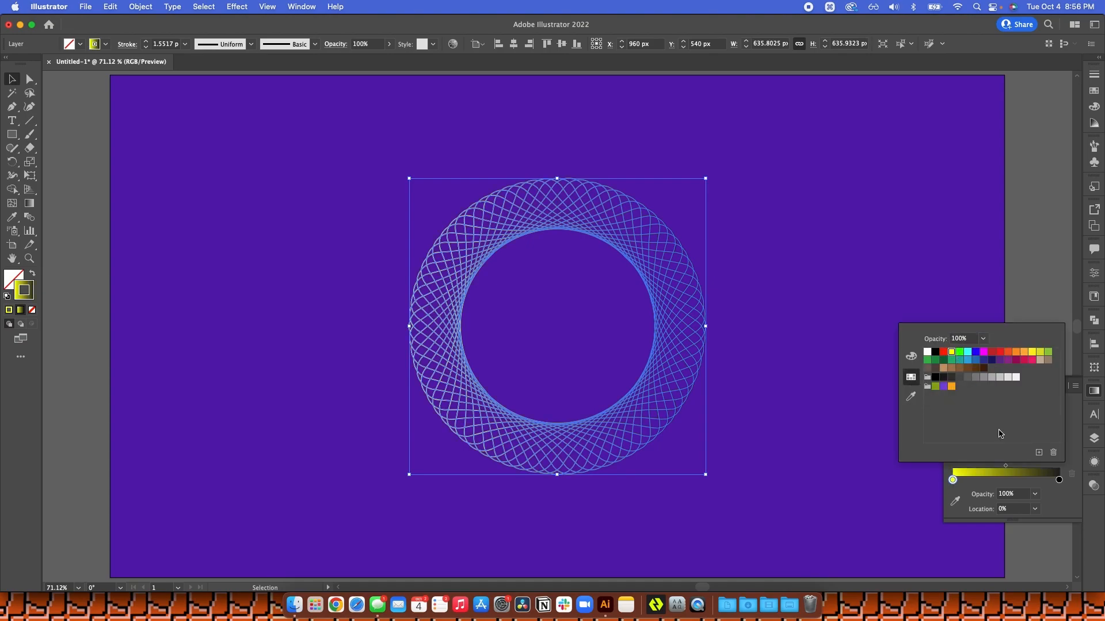
pyautogui.doubleClick(1059, 479)
pyautogui.click(969, 353)
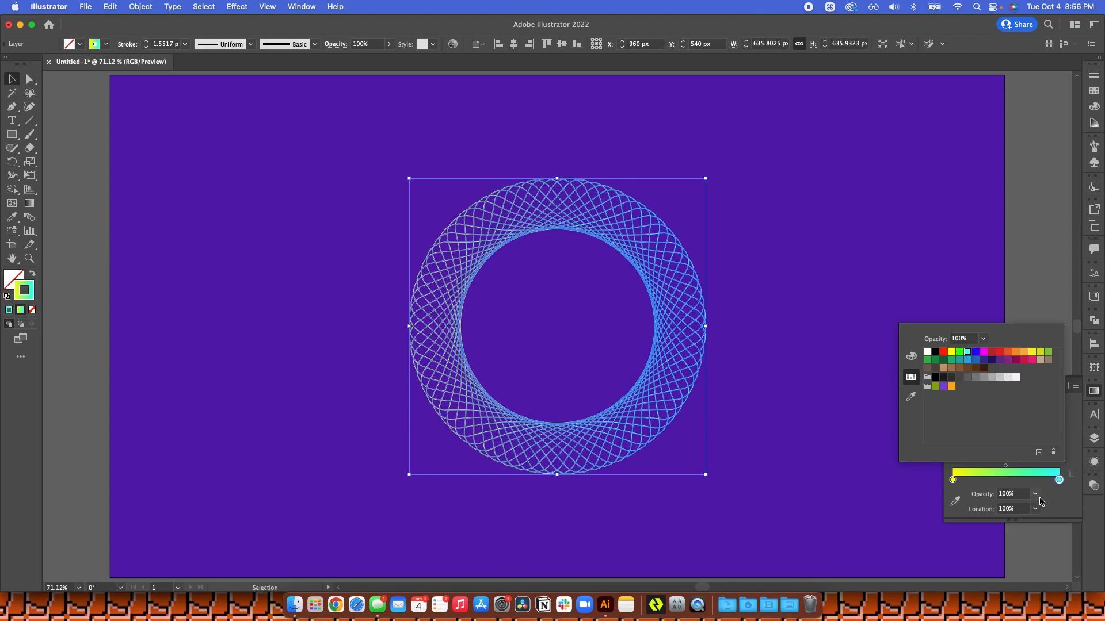